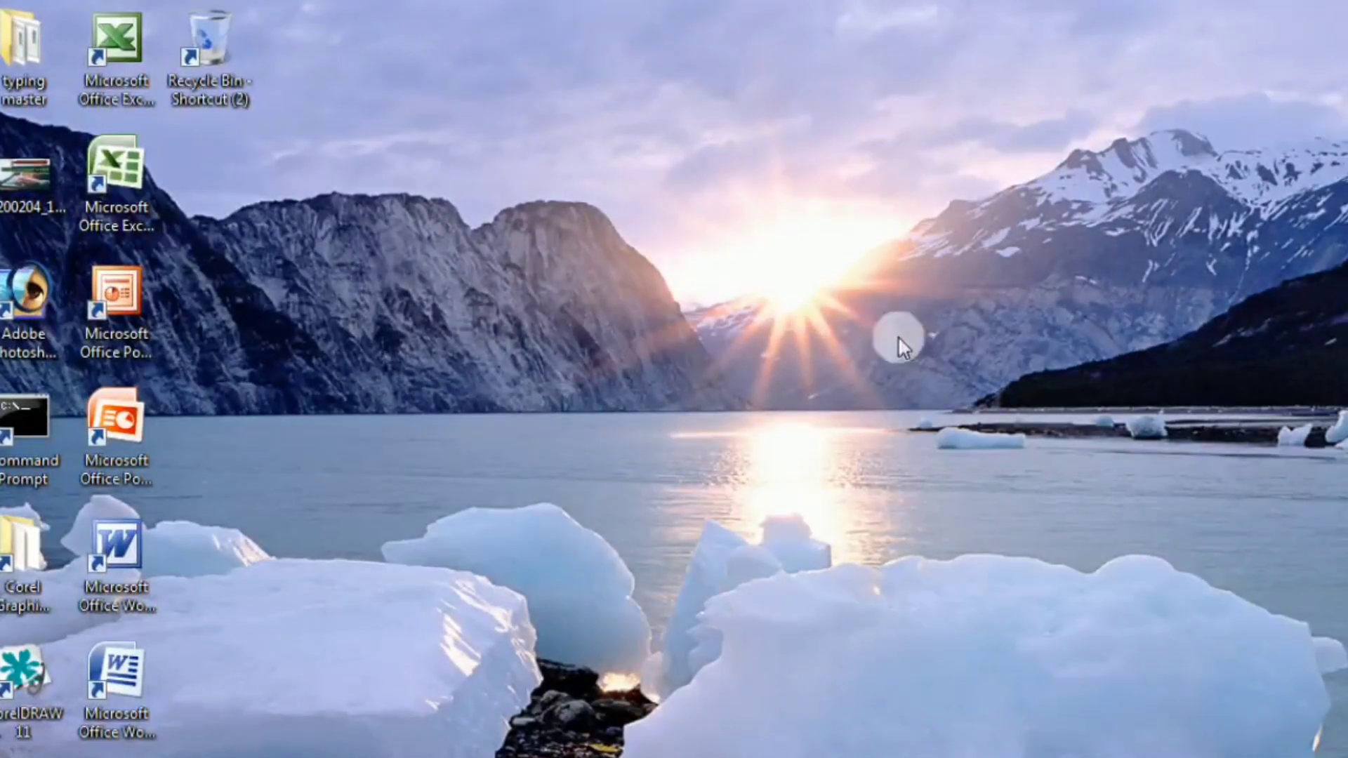
Refresh the Windows desktop from its right-click menu, ready to start Word with blank Document1.
right_click(530, 322)
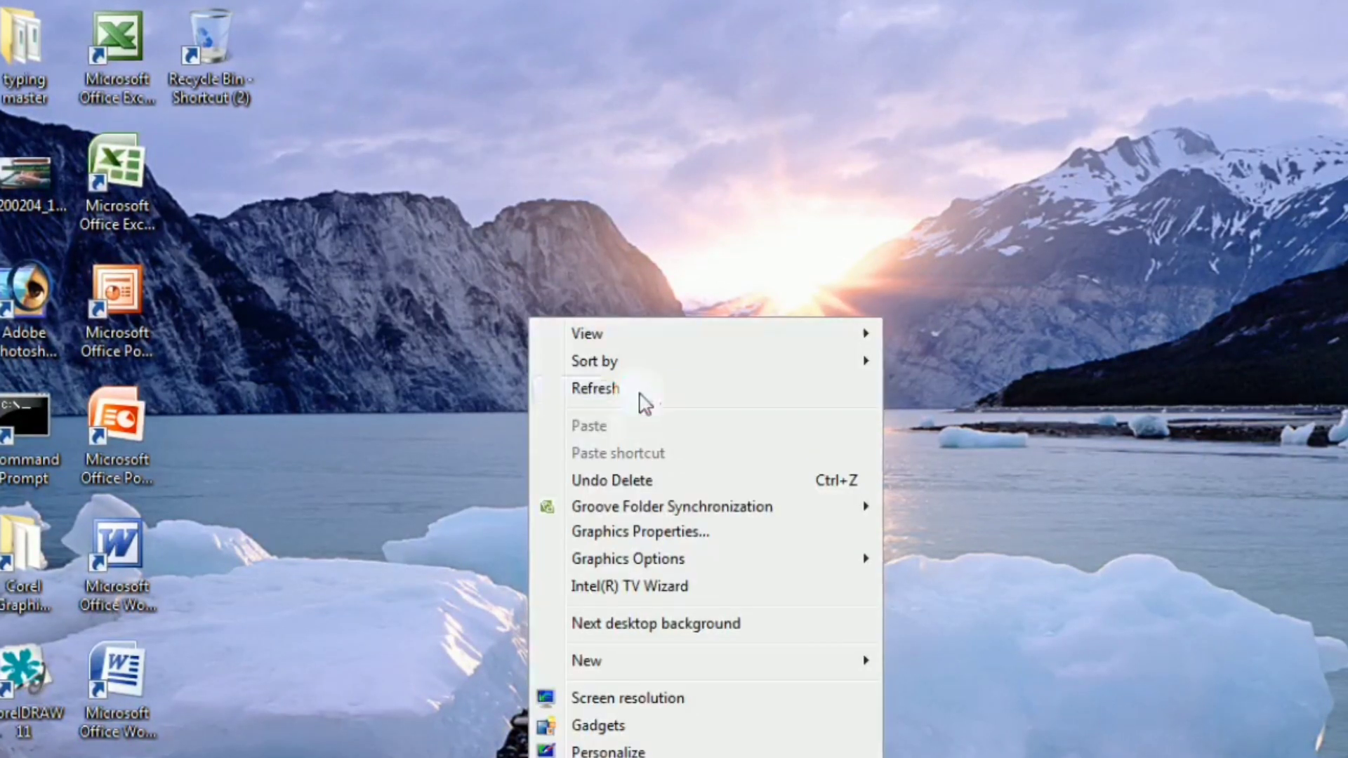
left_click(640, 394)
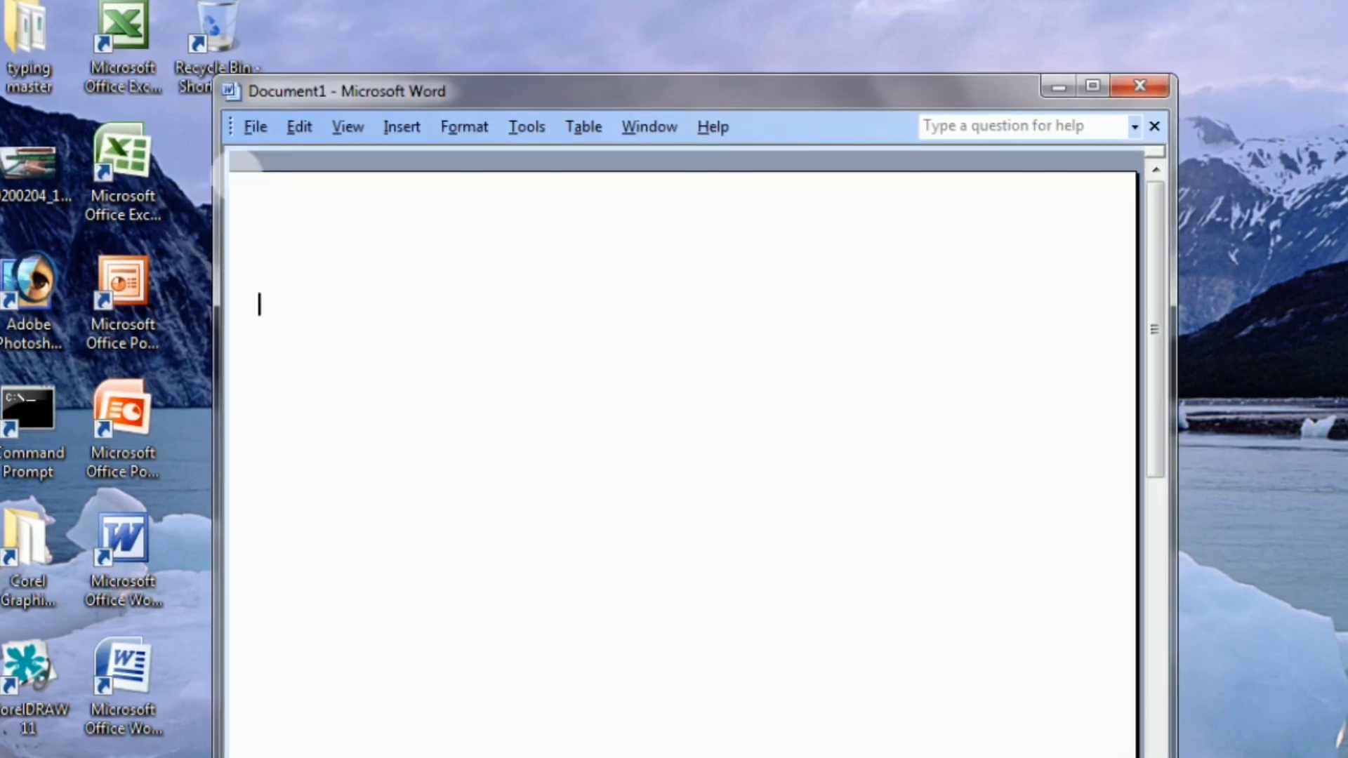
Show the Standard toolbar in Word from View > Toolbars.
left_click(349, 134)
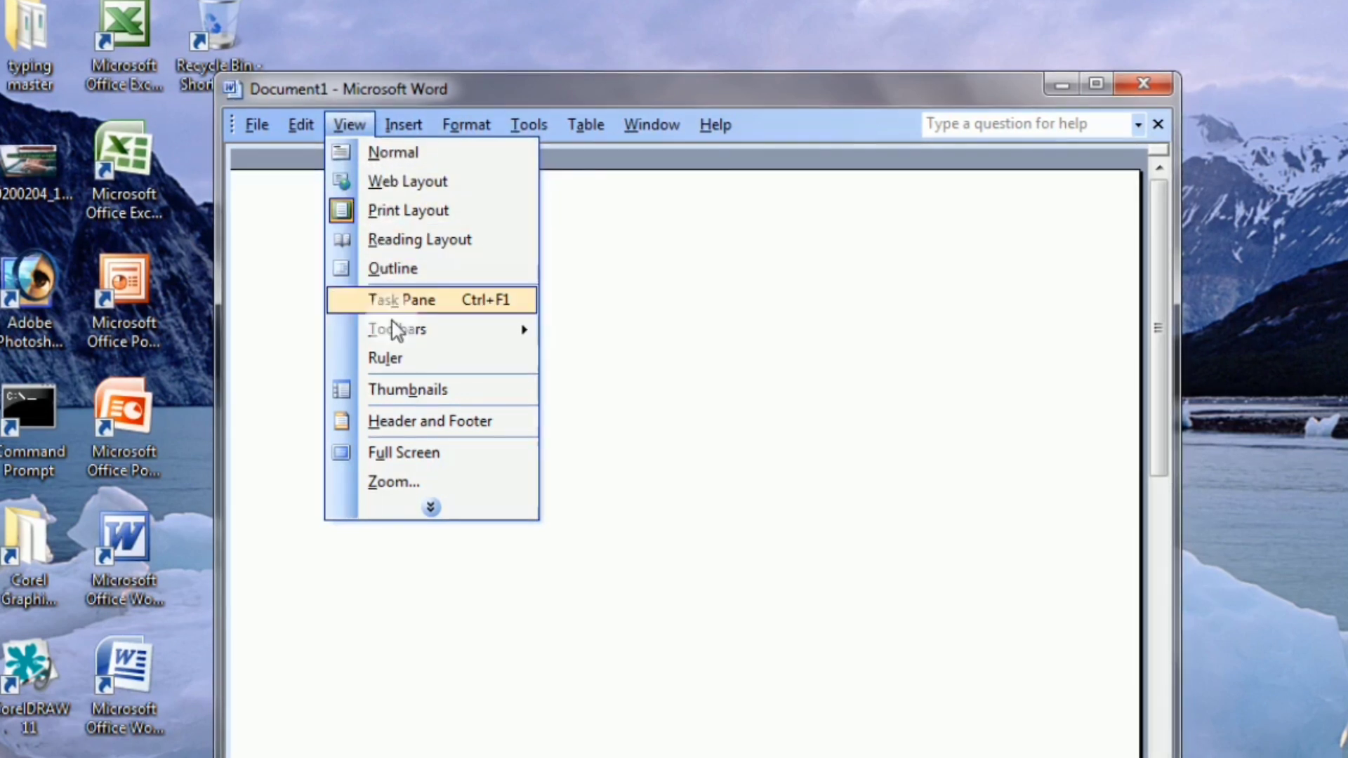
mouse_move(398, 328)
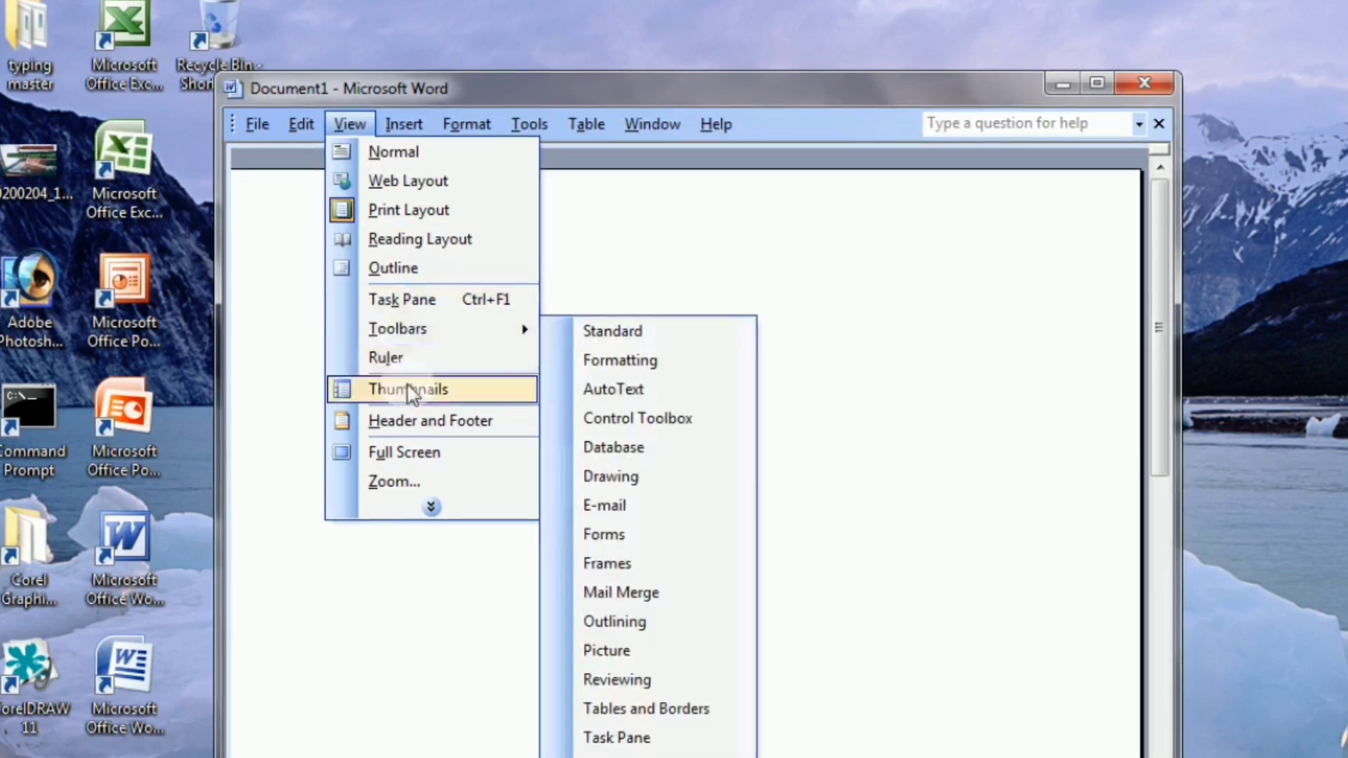
left_click(433, 333)
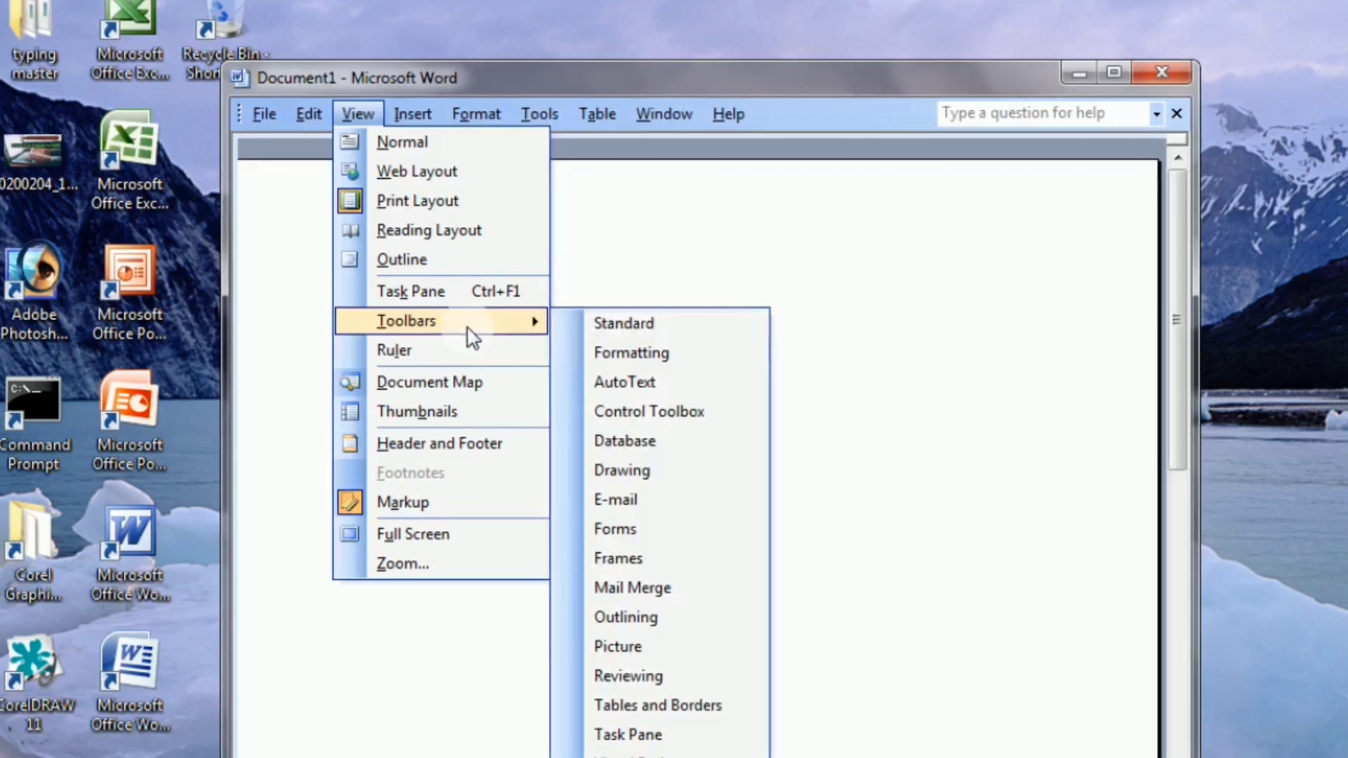
left_click(592, 327)
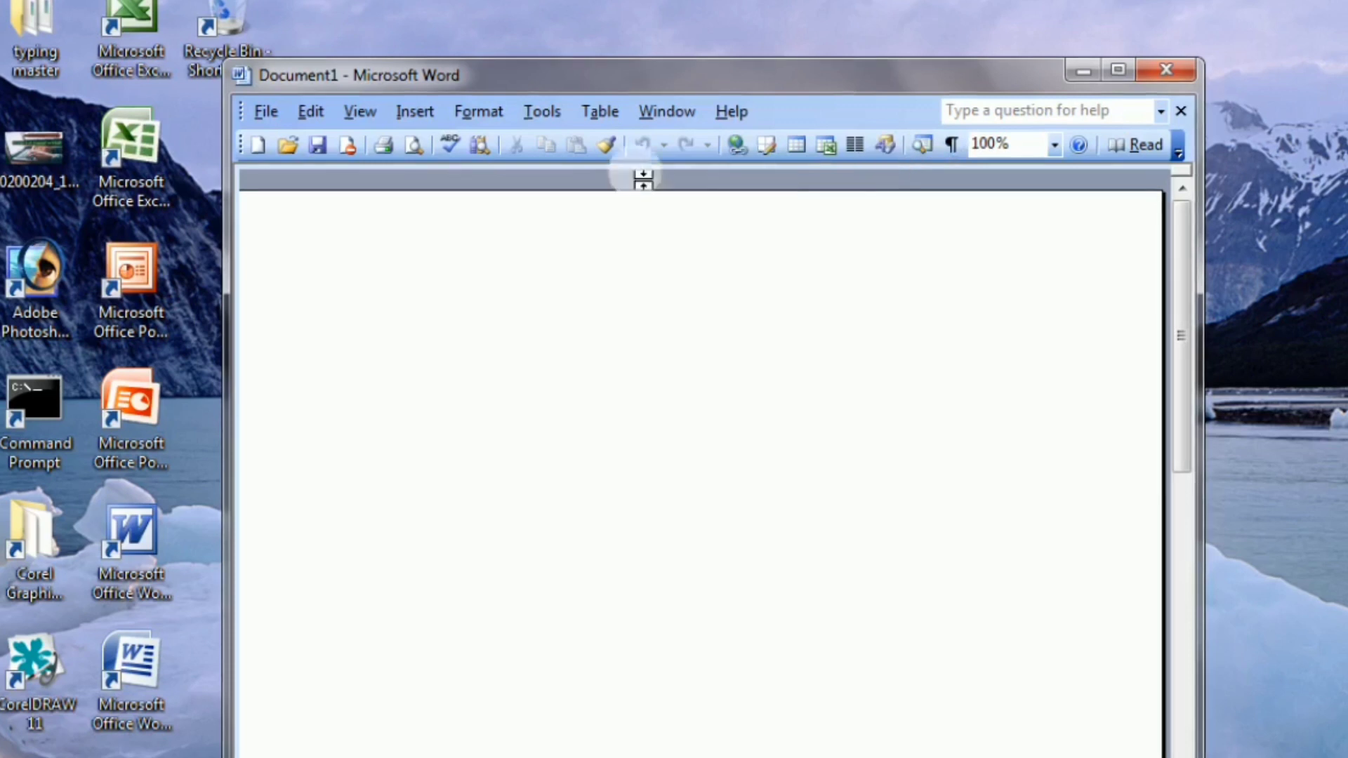
Turn on the Formatting toolbar.
left_click(362, 112)
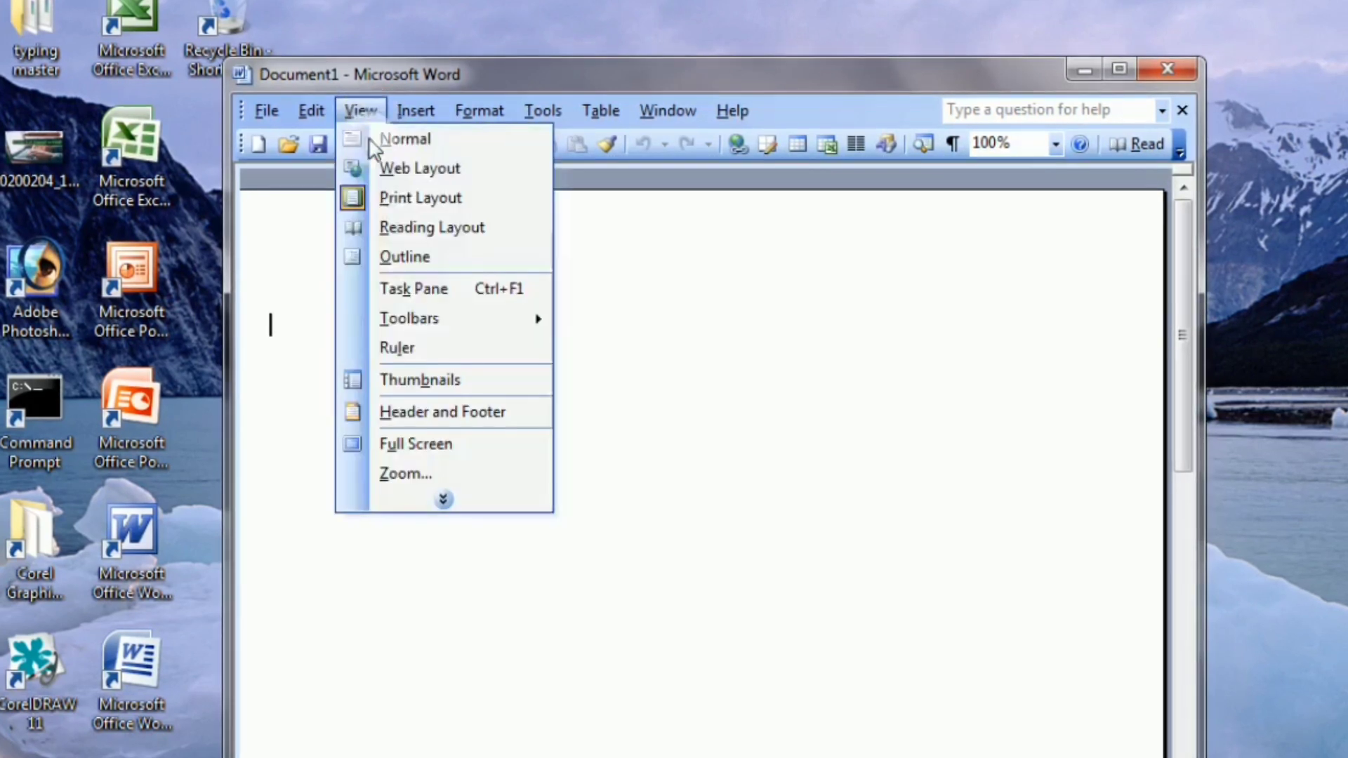
left_click(405, 318)
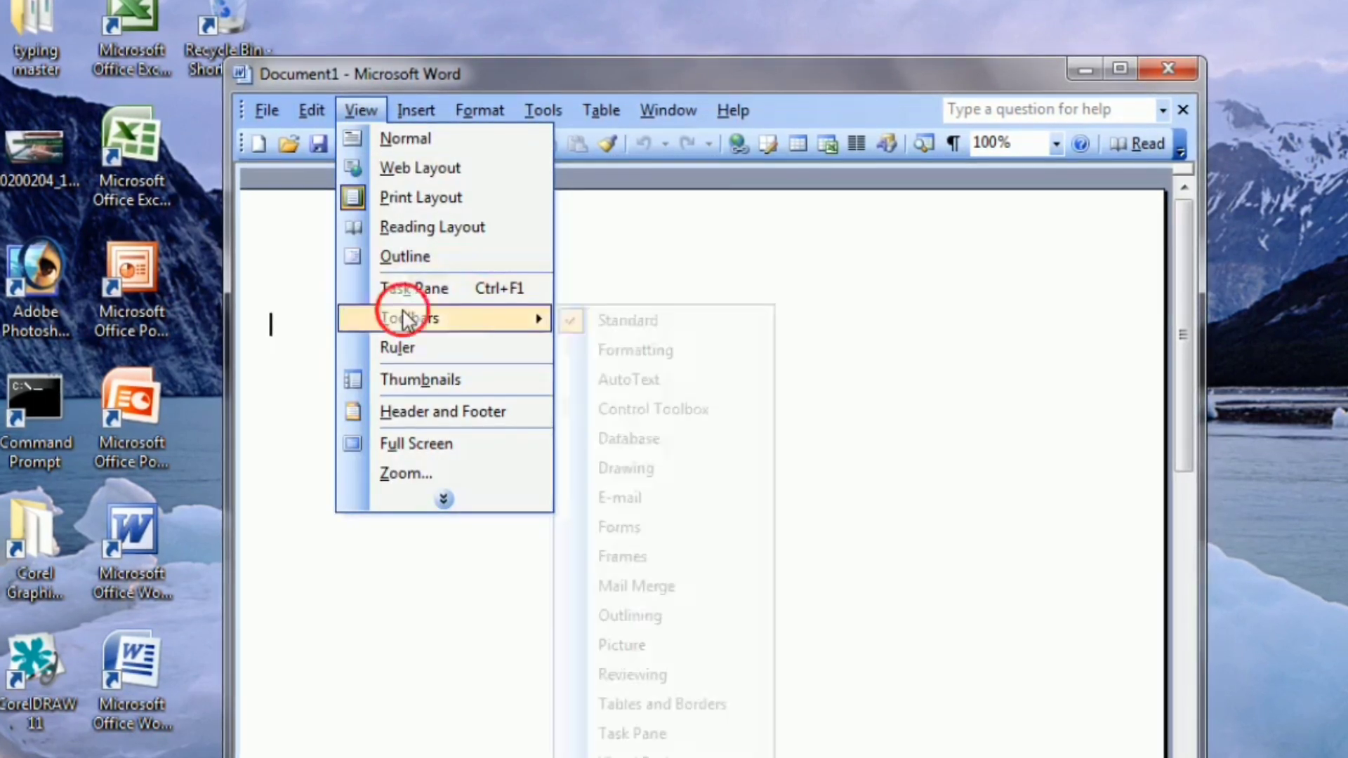
left_click(617, 351)
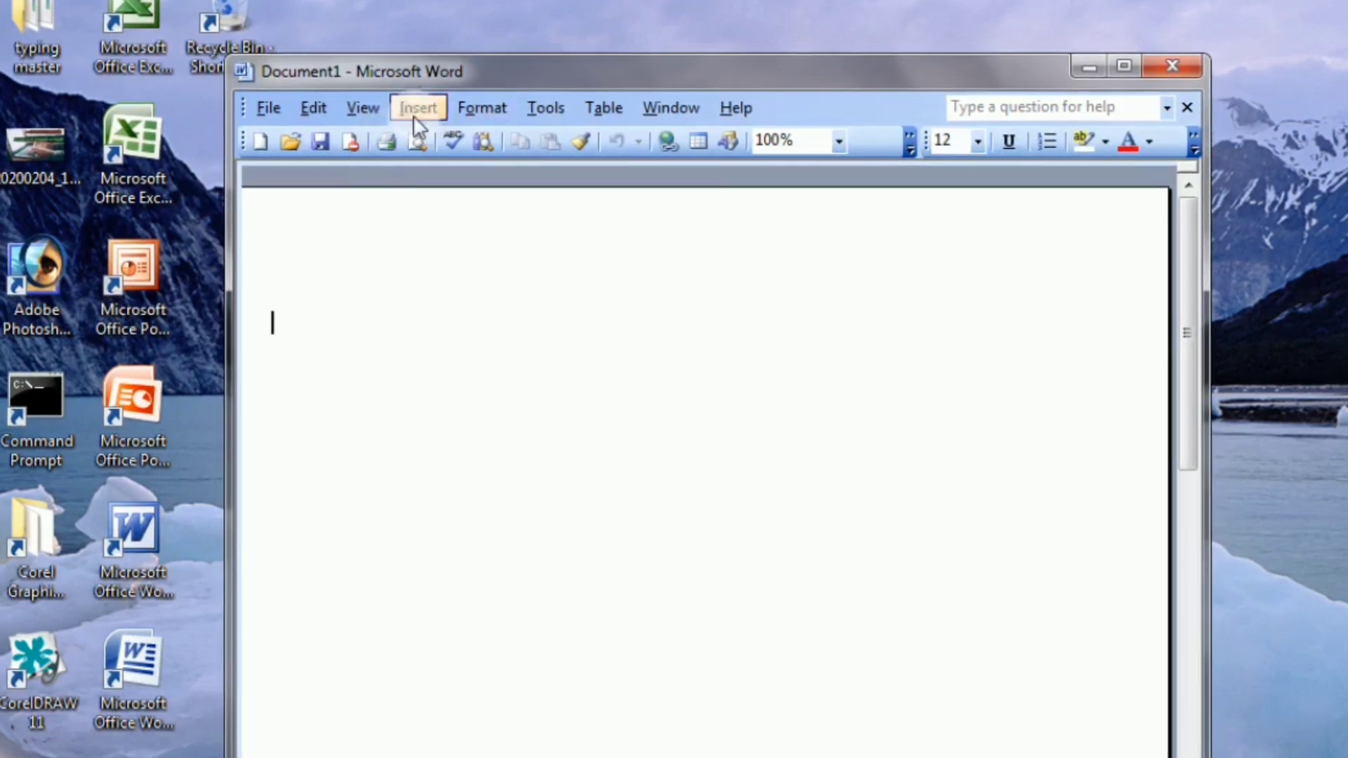
Turn on the Picture toolbar and dock it alongside the other toolbars.
left_click(363, 108)
left_click(402, 318)
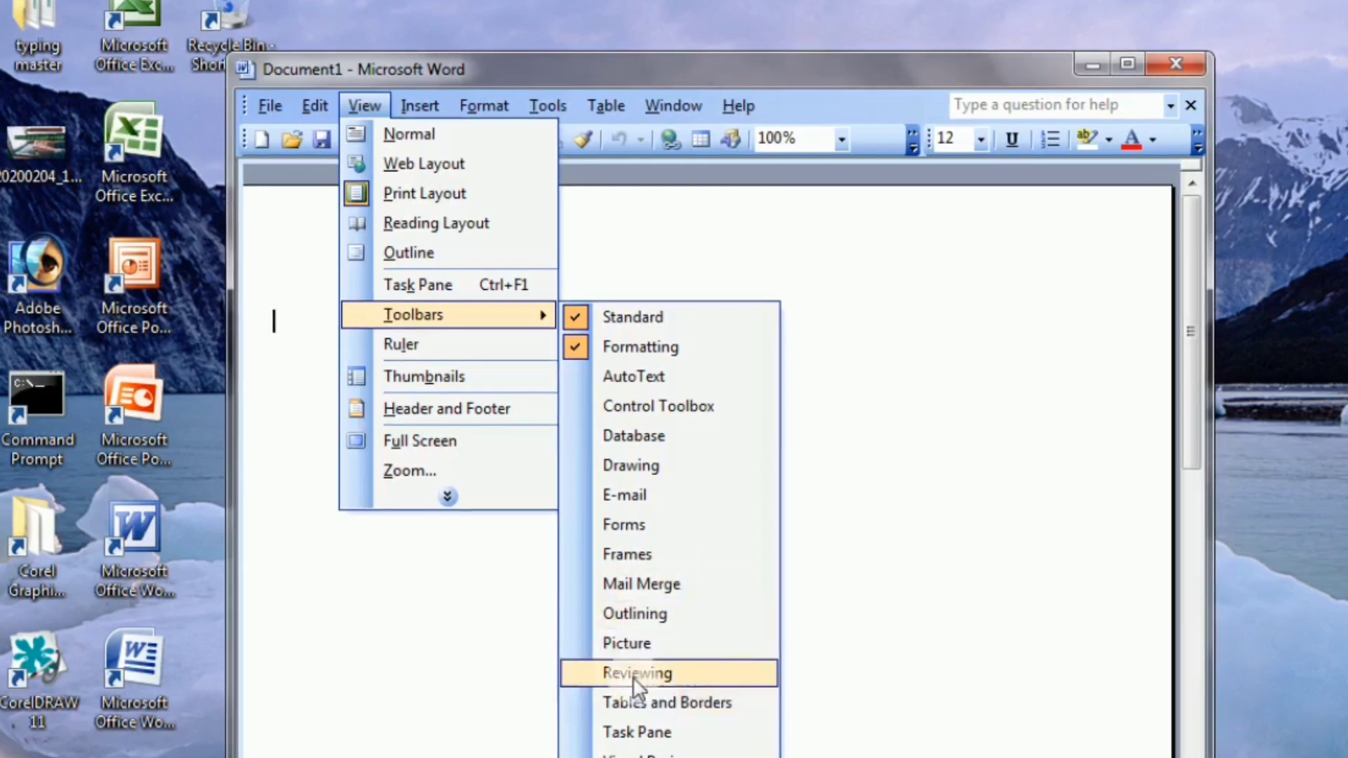
left_click(559, 639)
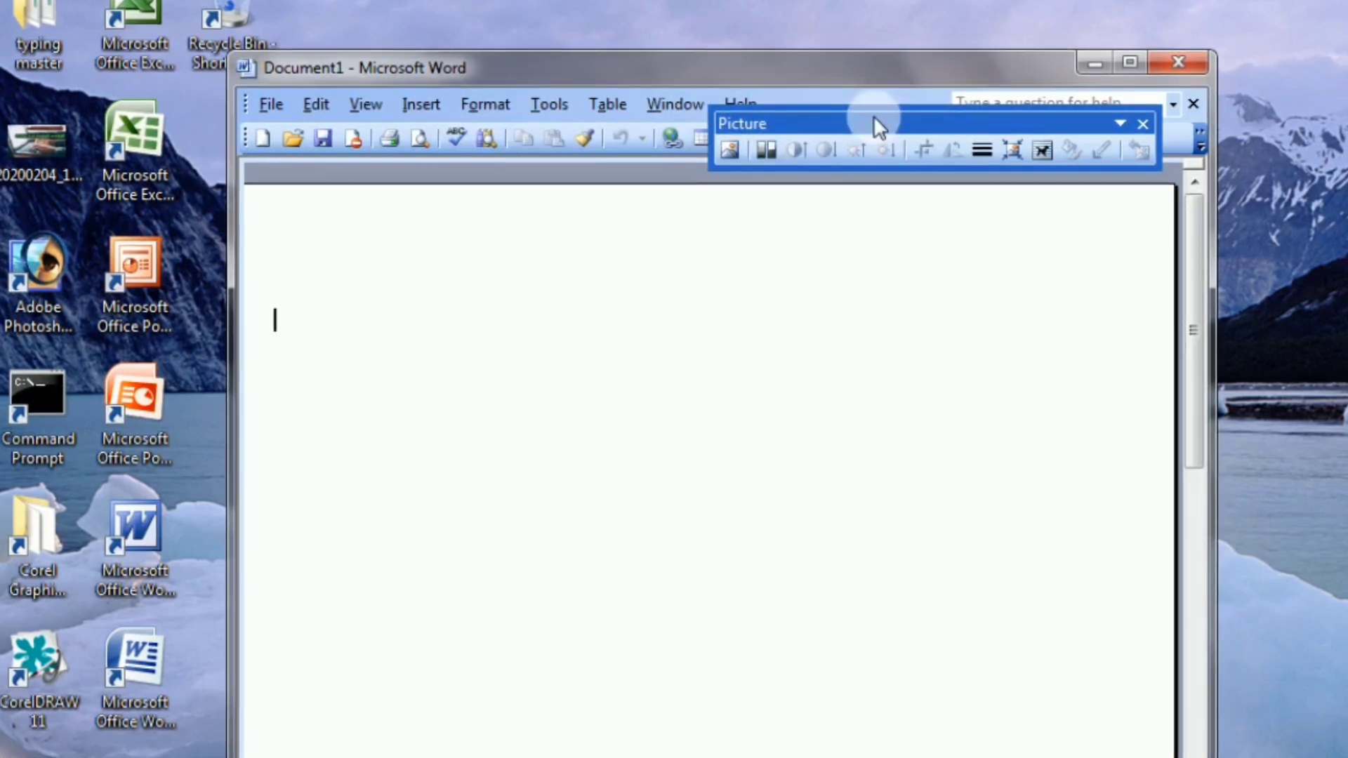
left_click_drag(874, 117, 840, 204)
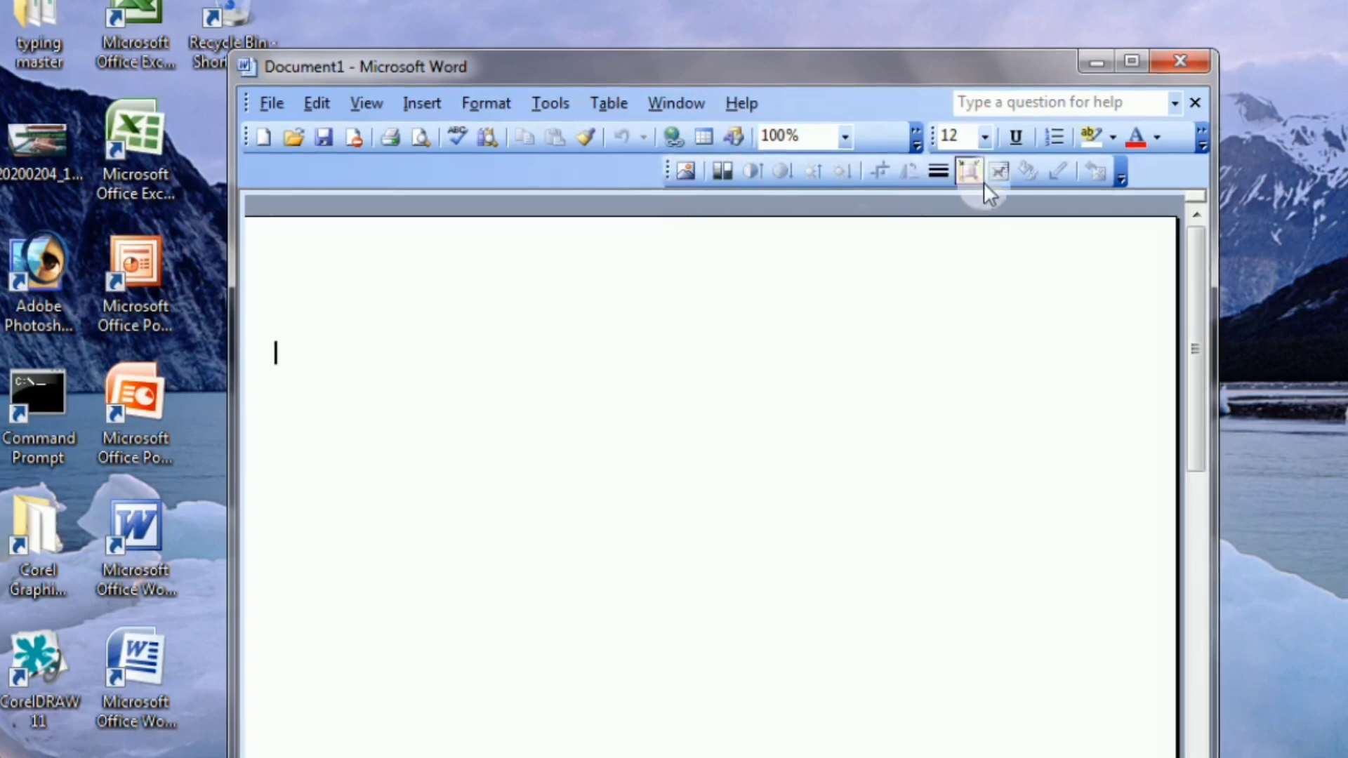
Show the WordArt toolbar from View > Toolbars.
left_click(360, 108)
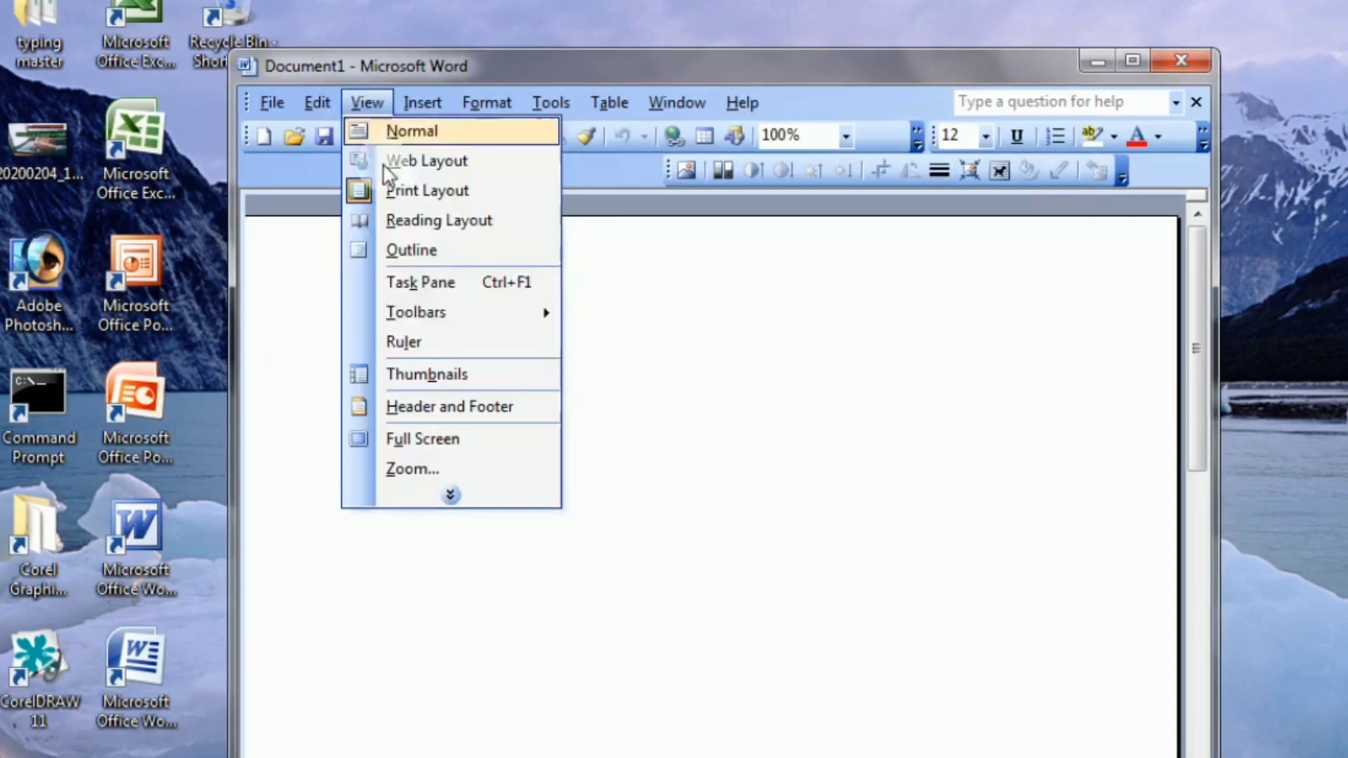
left_click(430, 314)
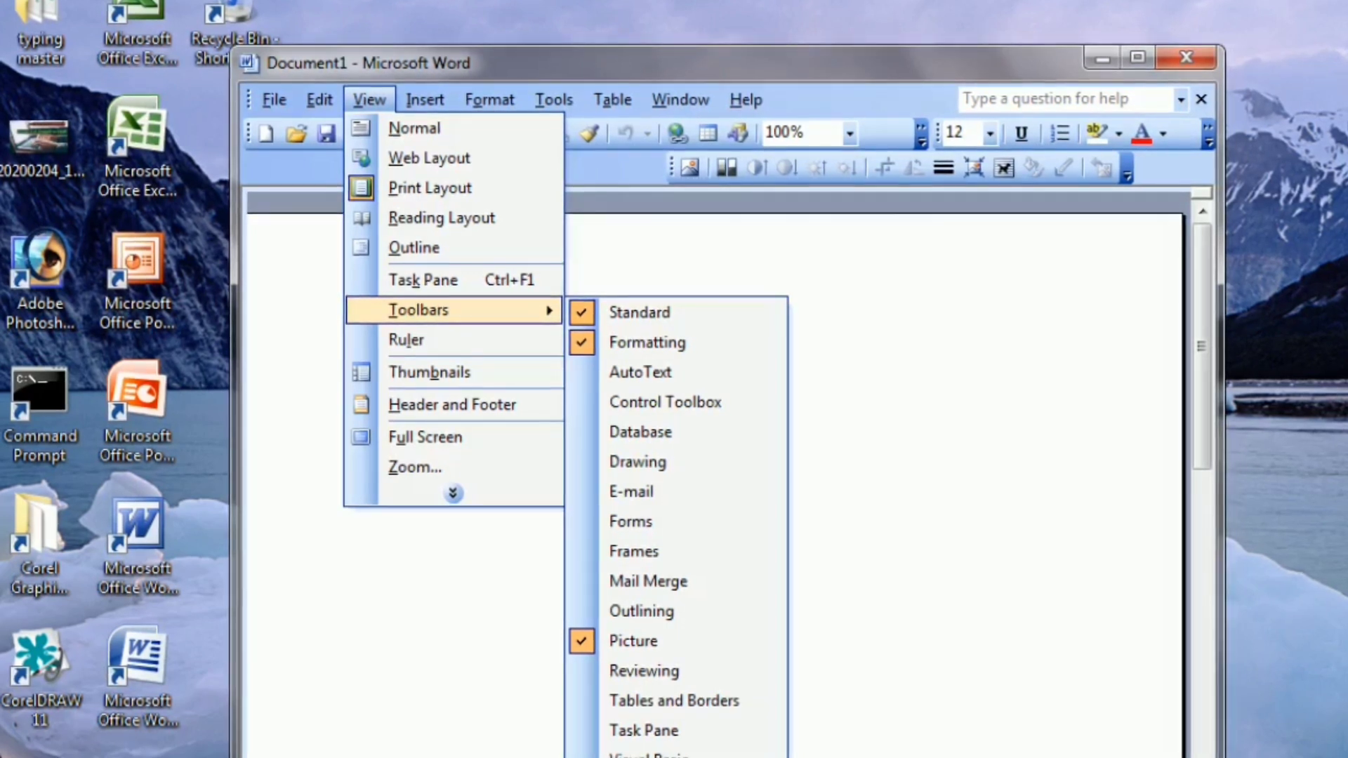
left_click(646, 757)
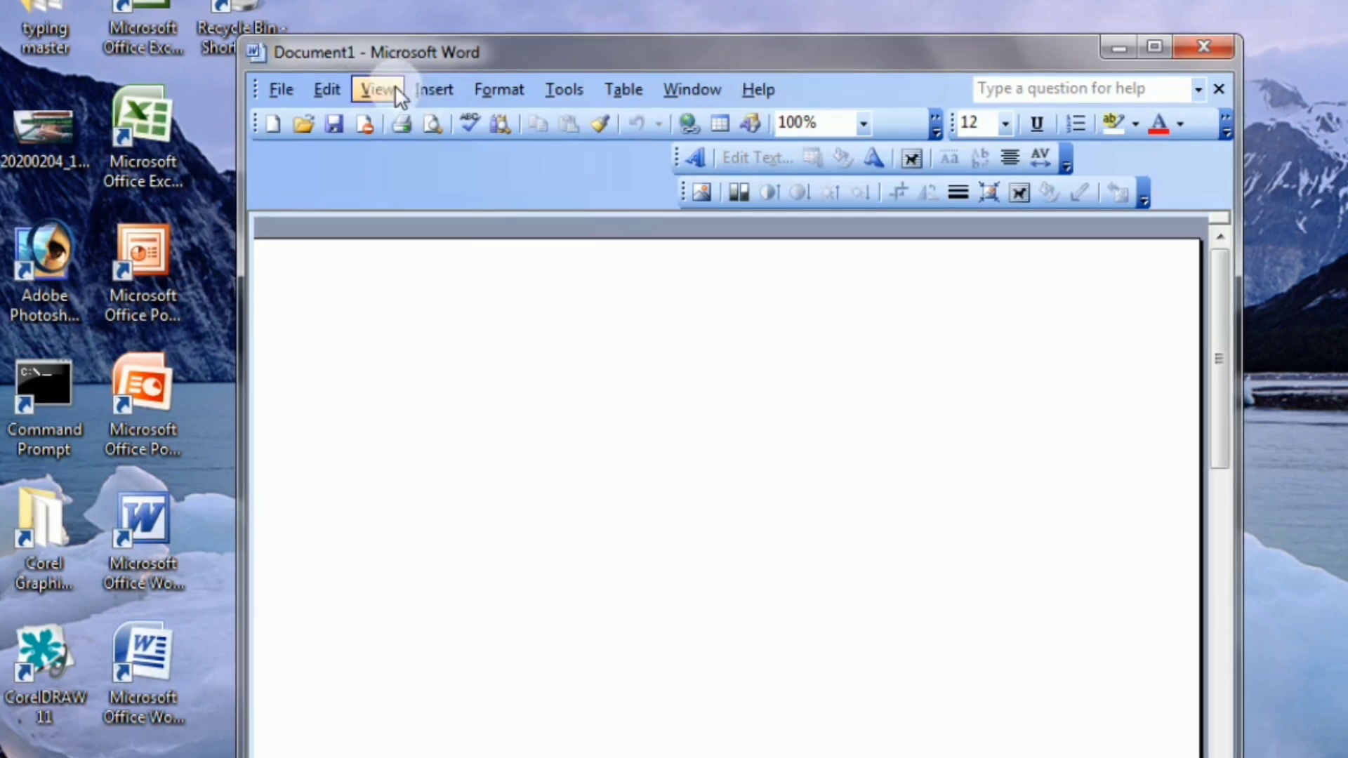
left_click(396, 88)
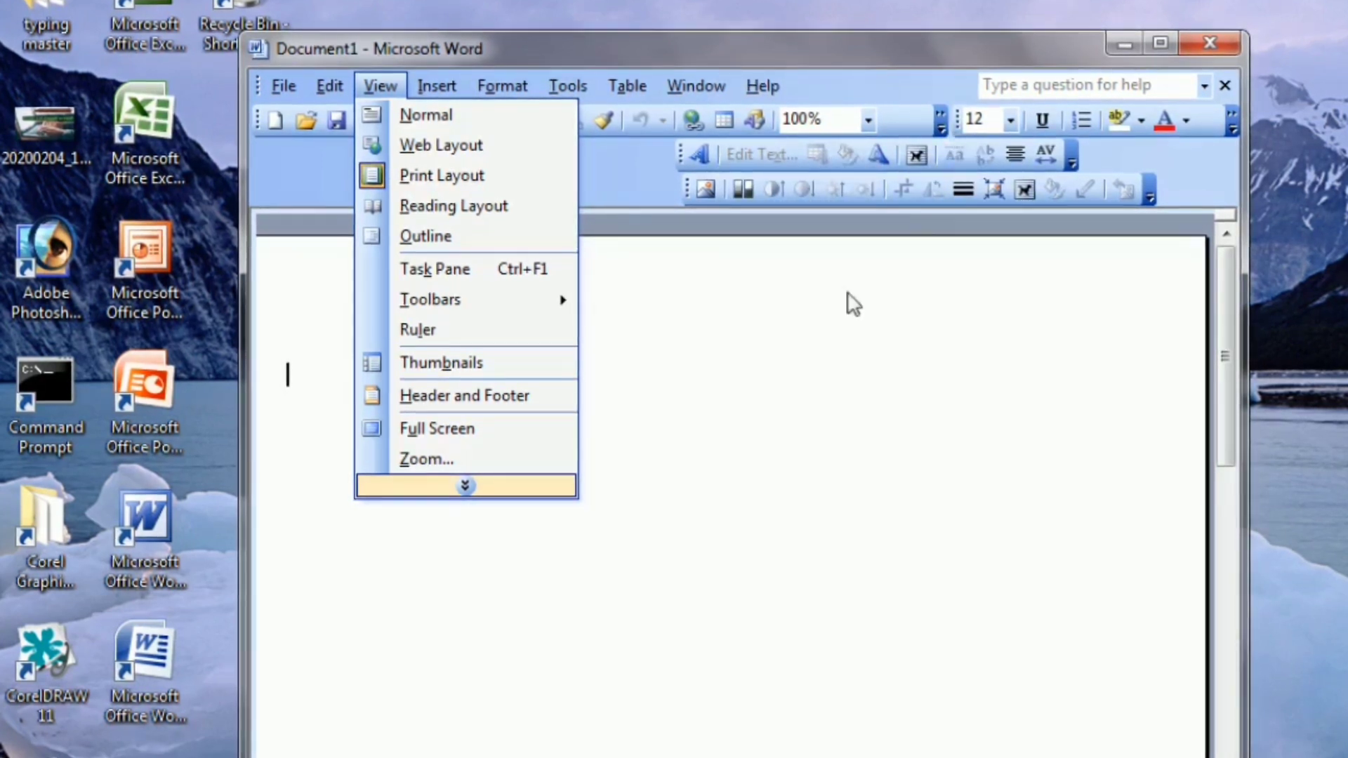
Show the Mail Merge toolbar from the Toolbars list.
left_click(419, 85)
left_click(379, 85)
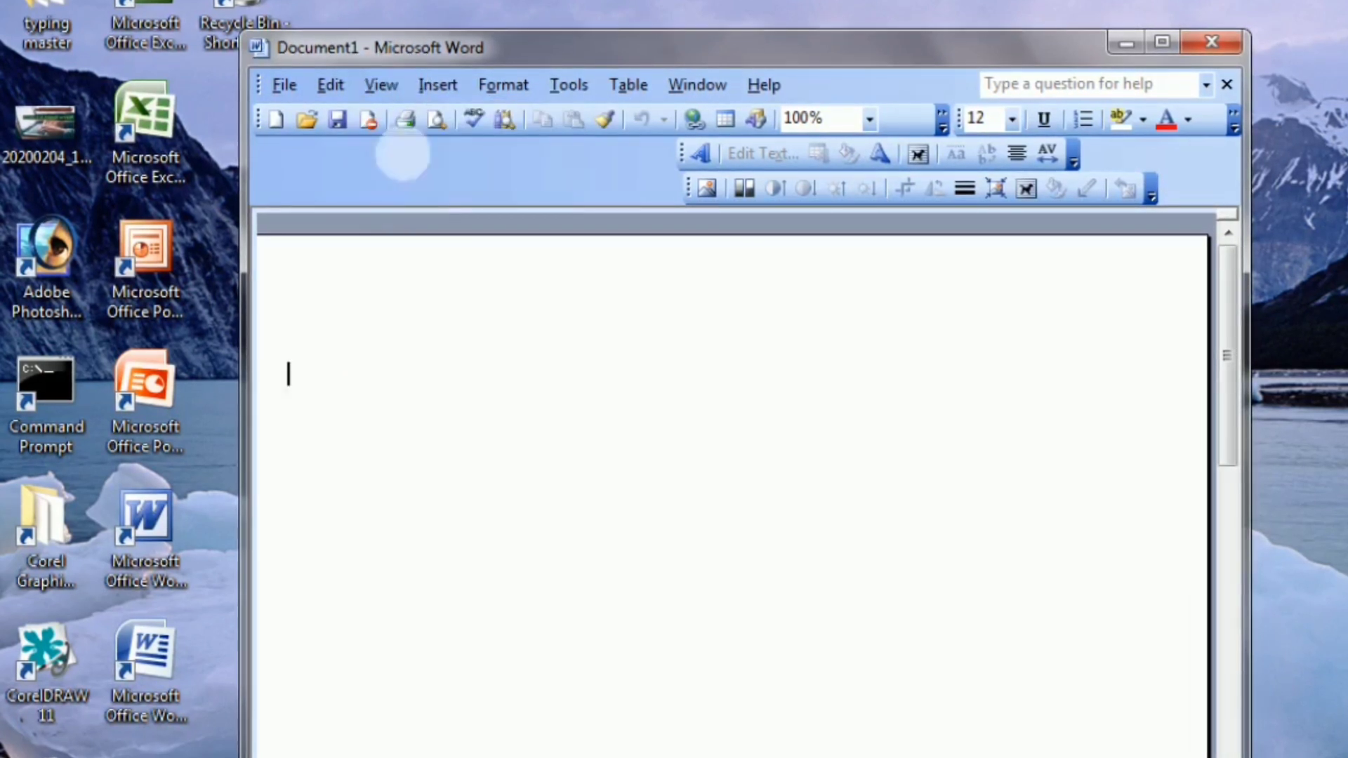
left_click(385, 81)
mouse_move(469, 298)
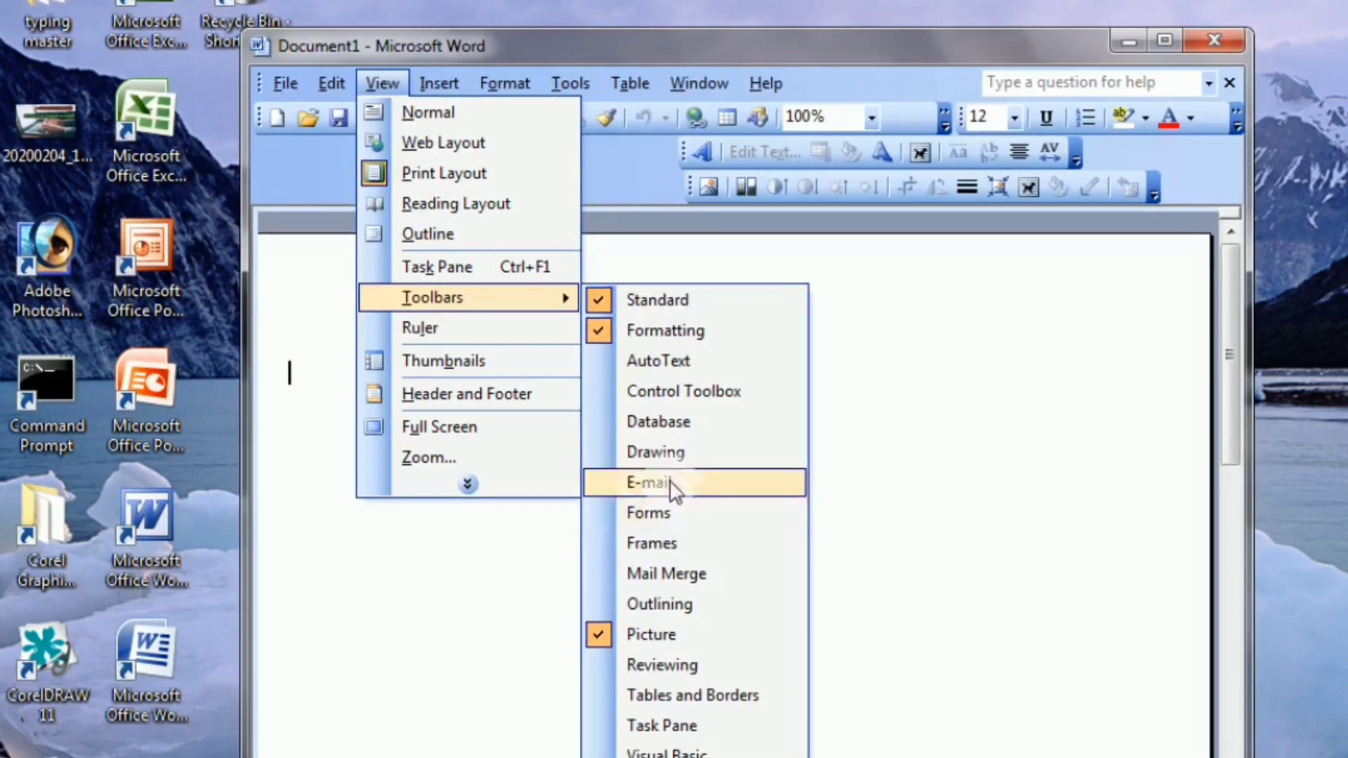
left_click(613, 580)
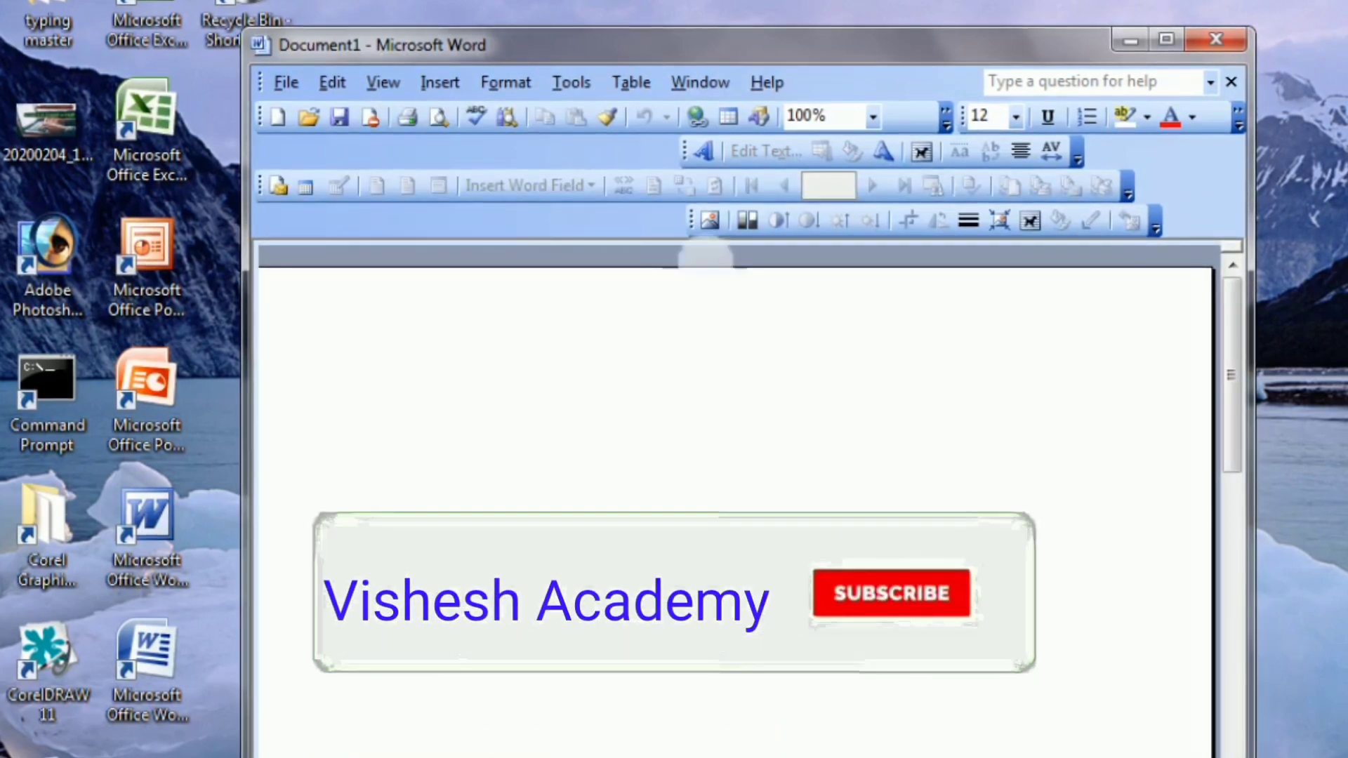